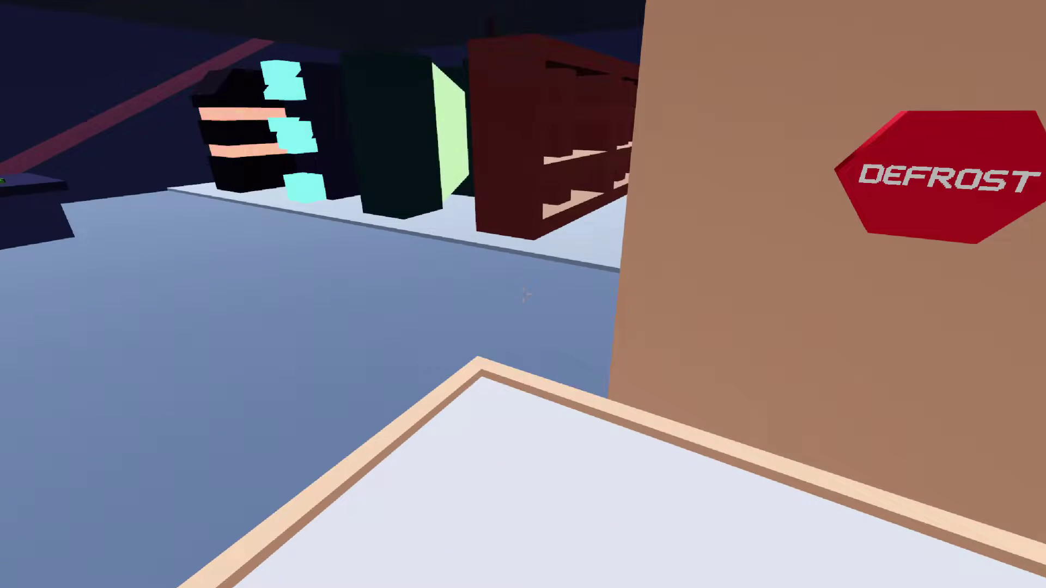
Walk to the MARK EVIDENCE WITH SCANNER desk and pick up the scanner
key("w")
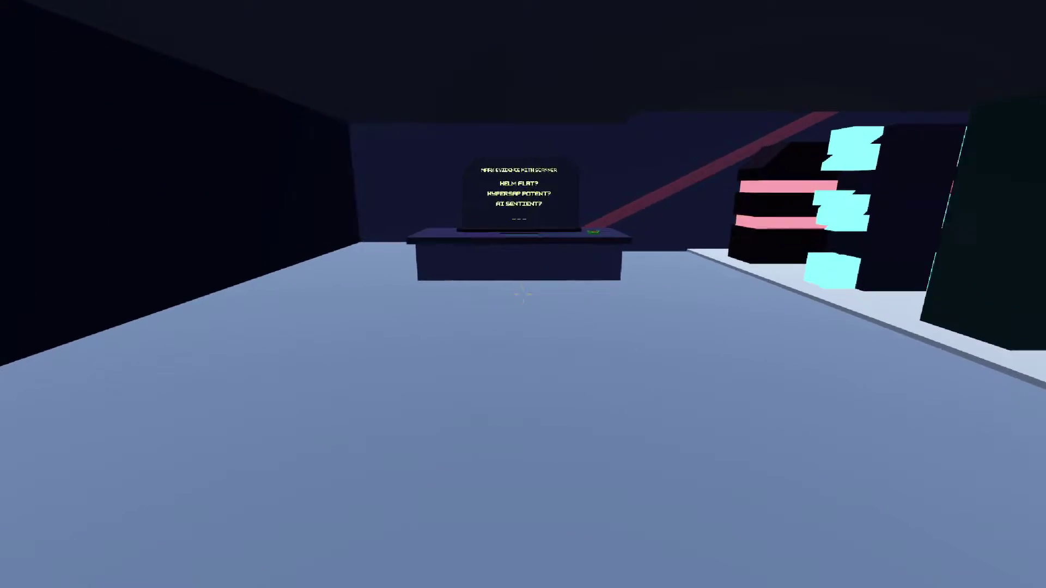
key("w")
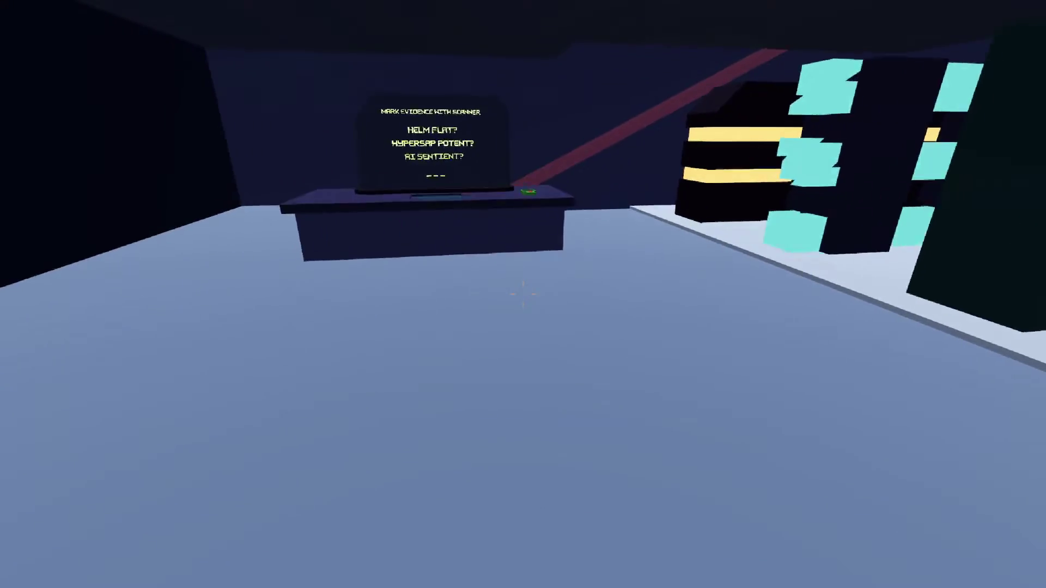
key("w")
Ready the scanner, survey the pods and red shelf, and scan the sculpture
left_click(523, 295)
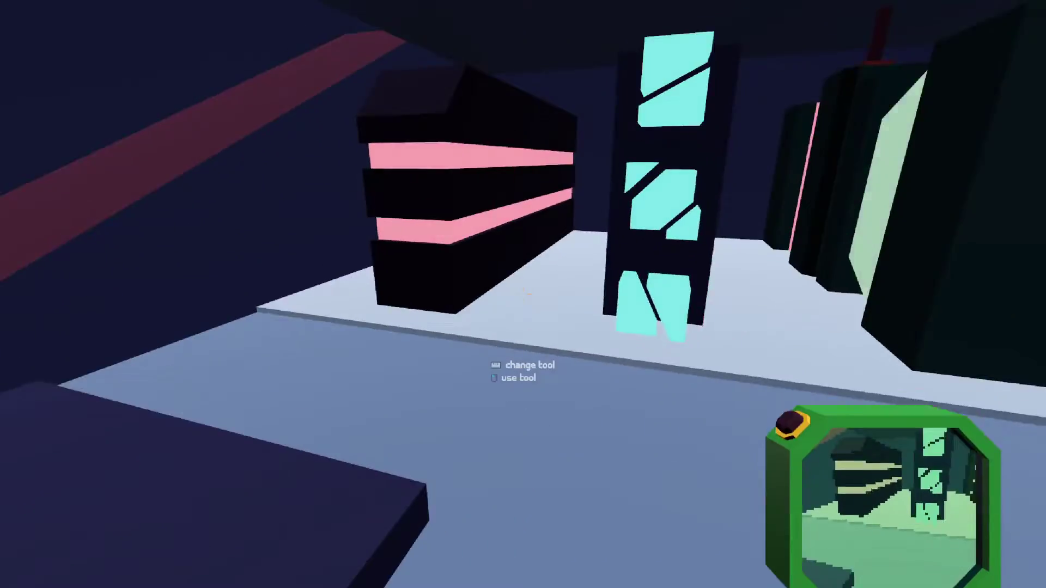
key("s")
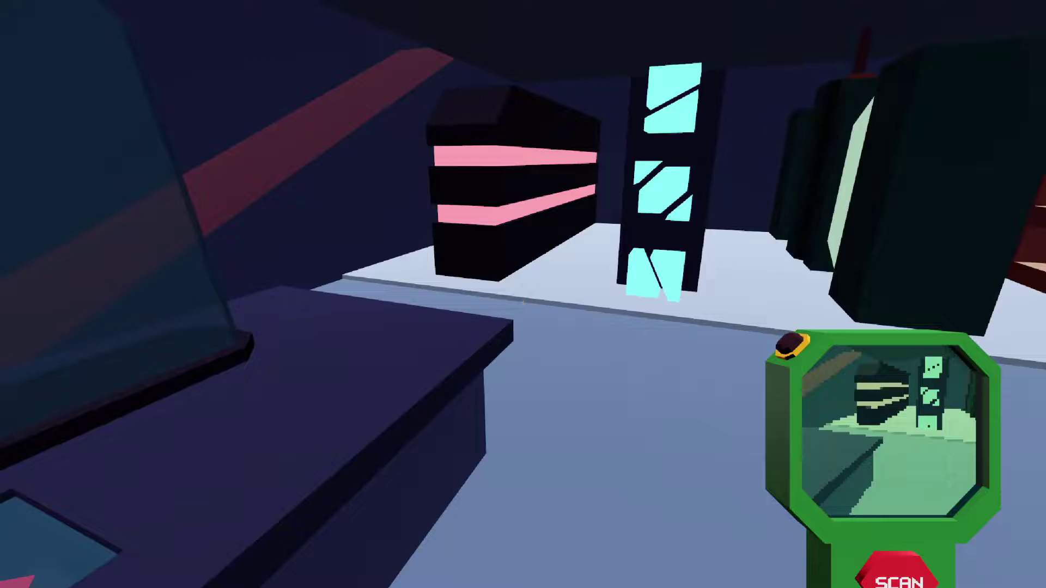
key("w")
key("w")
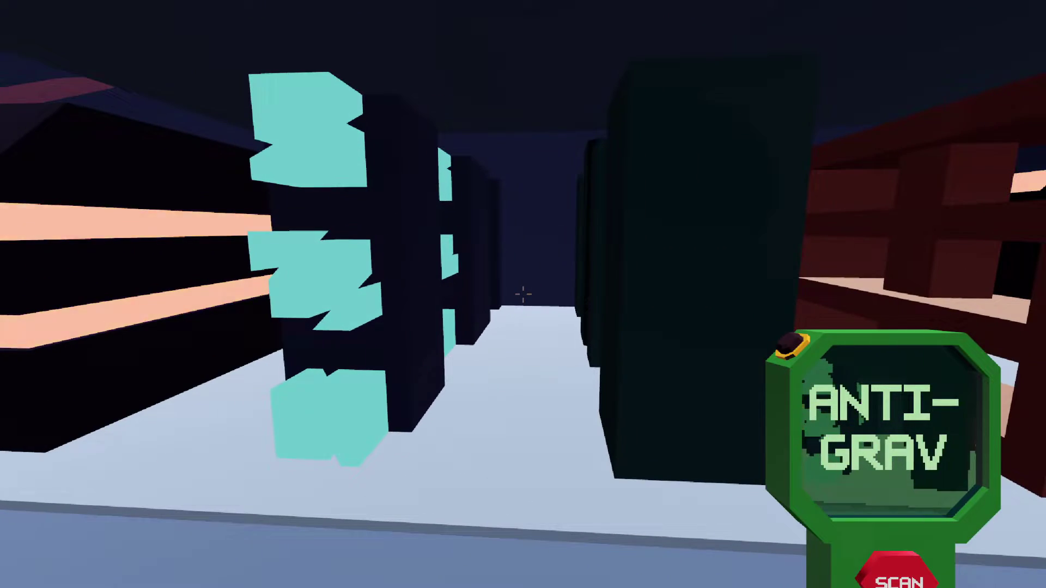
key("d")
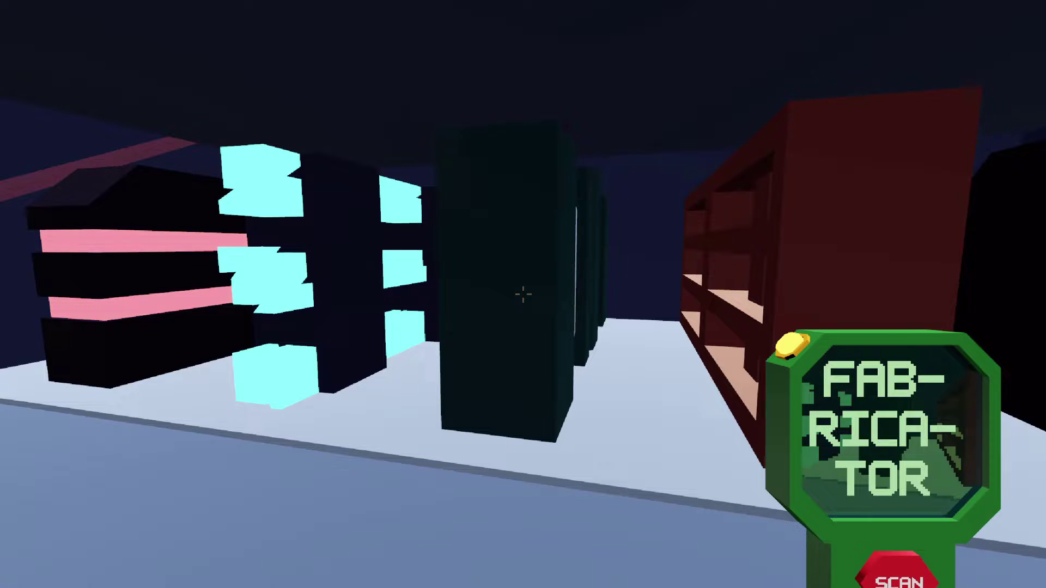
key("d")
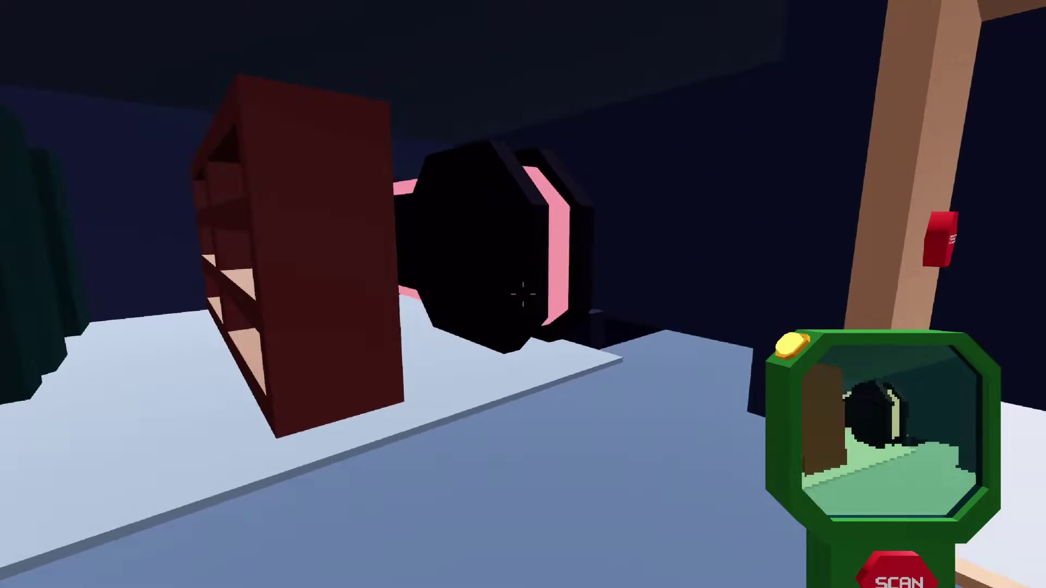
key("w")
left_click(523, 295)
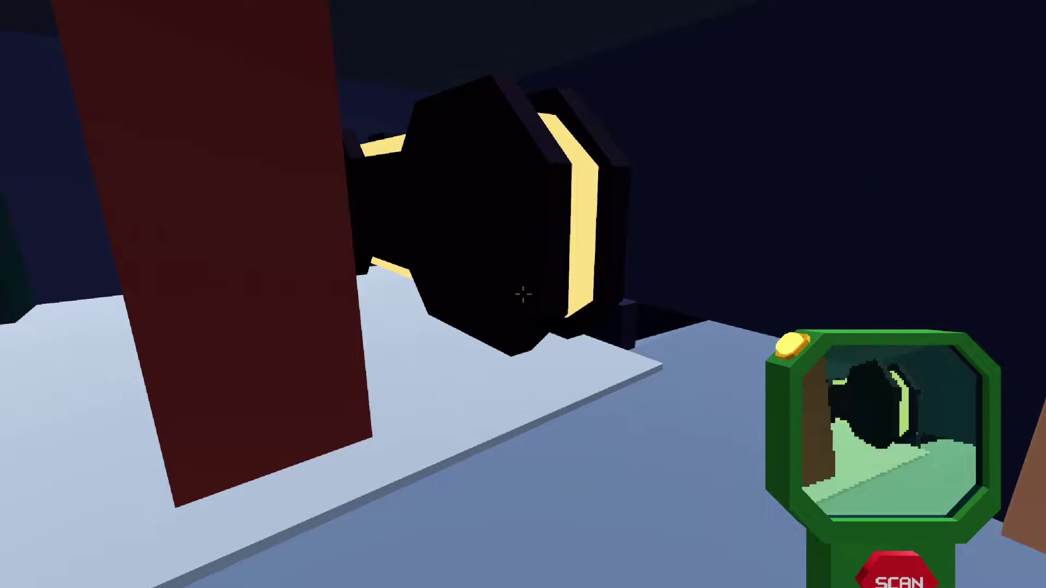
left_click(523, 295)
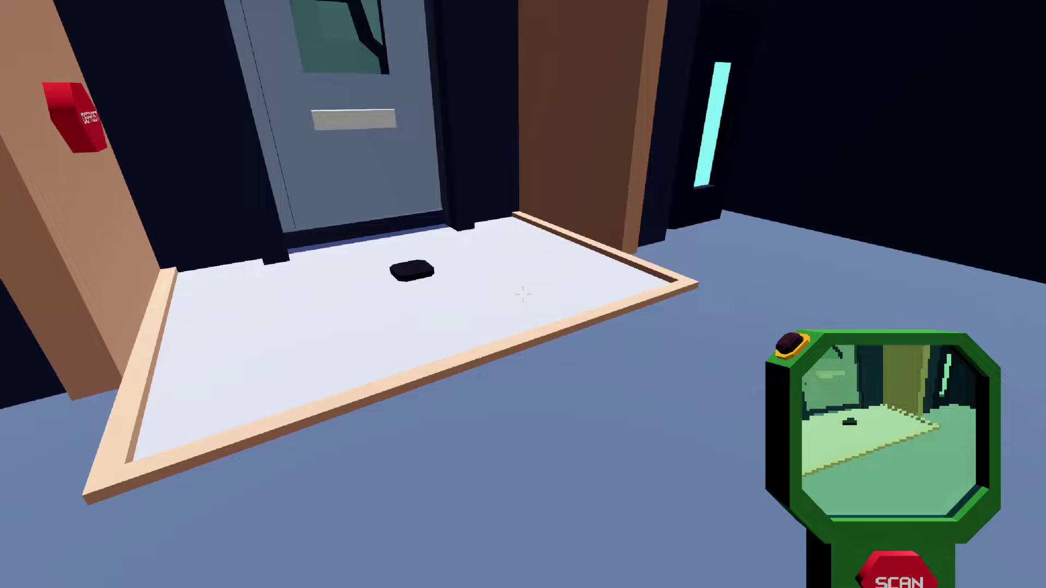
Scan the cyan cryo tank, the booth's cryo bed and the DEFROST button
key("s")
key("w")
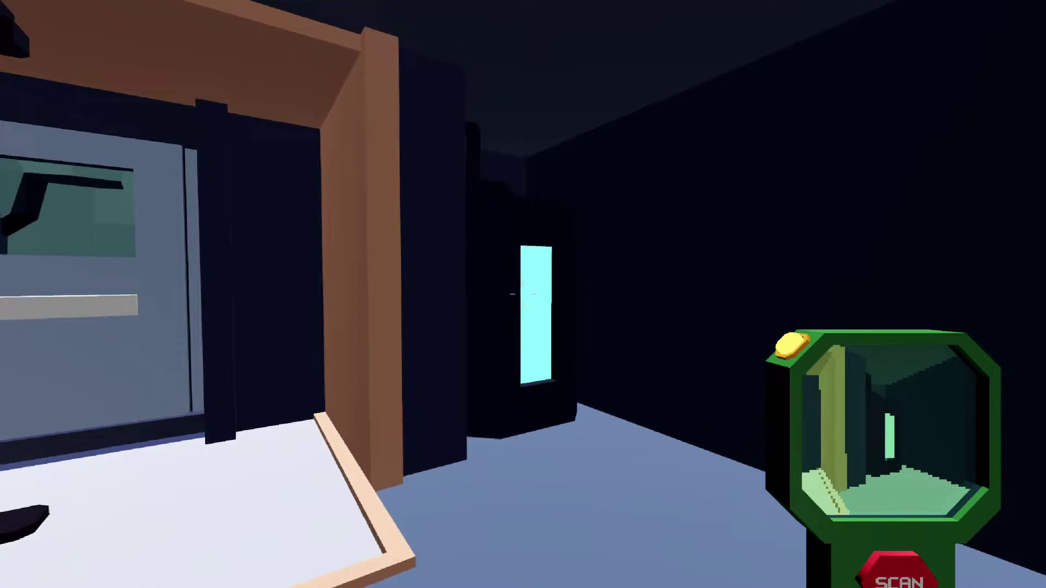
left_click(523, 294)
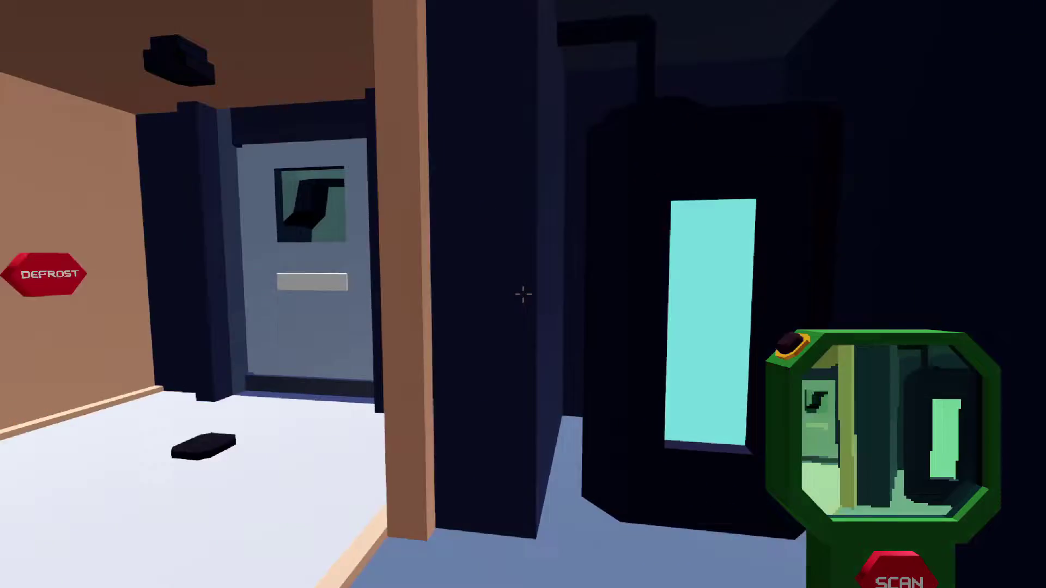
key("w")
left_click(523, 294)
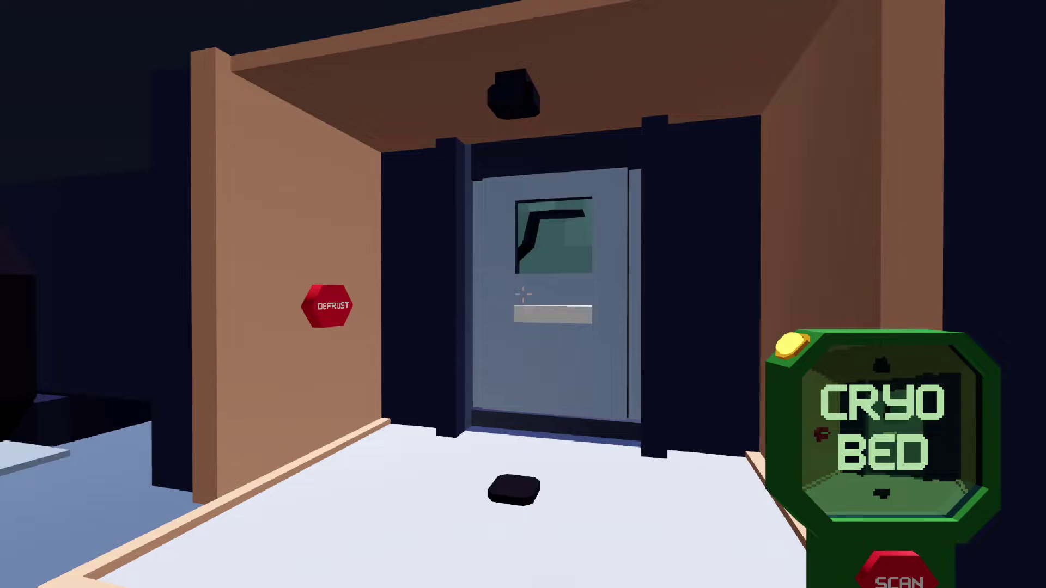
key("a")
left_click(523, 294)
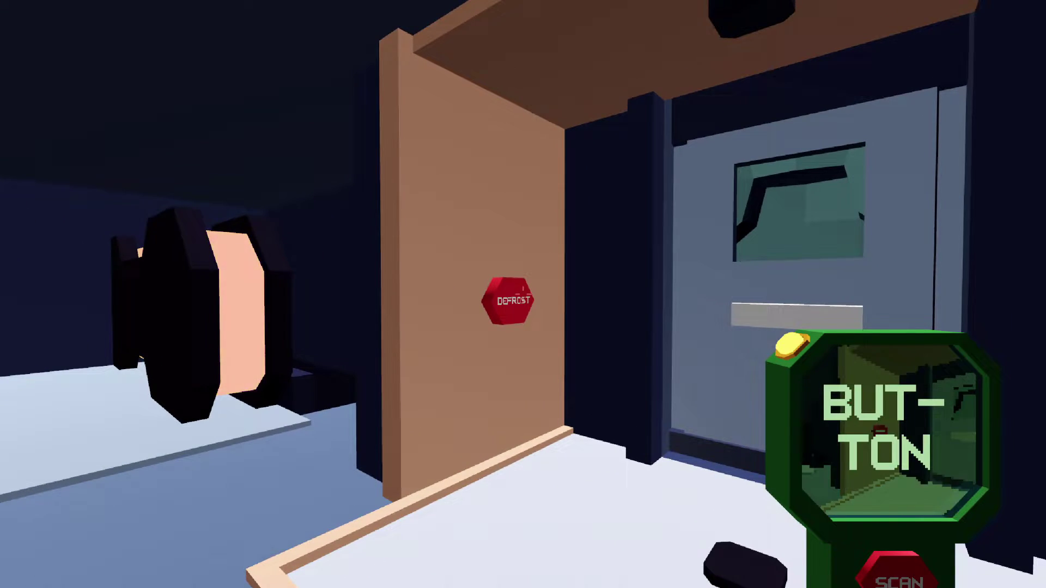
Scan the ceiling nozzle and floor drain, then head back toward the evidence console
key("w")
left_click(523, 295)
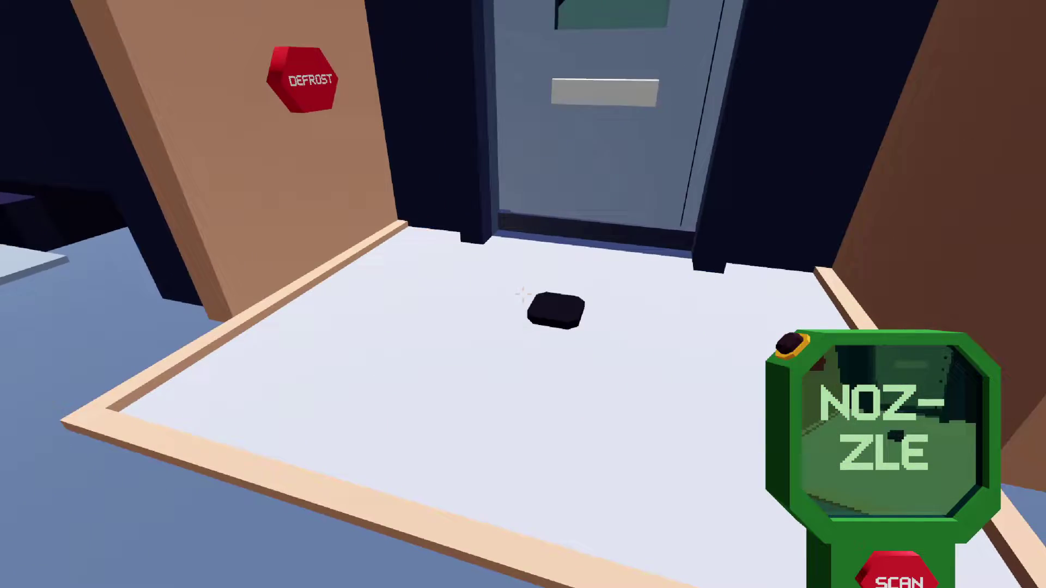
key("s")
left_click(523, 293)
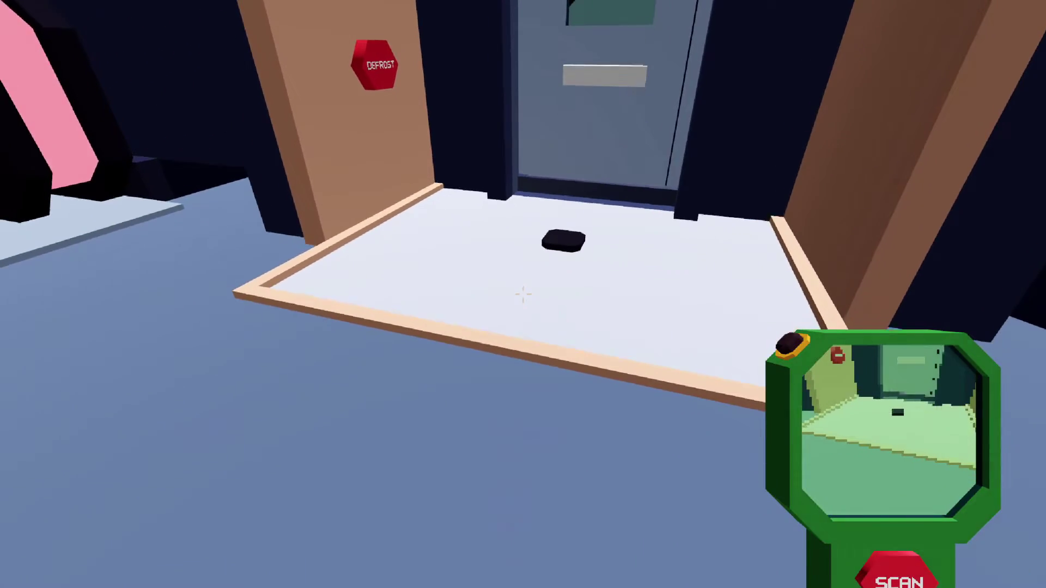
key("w")
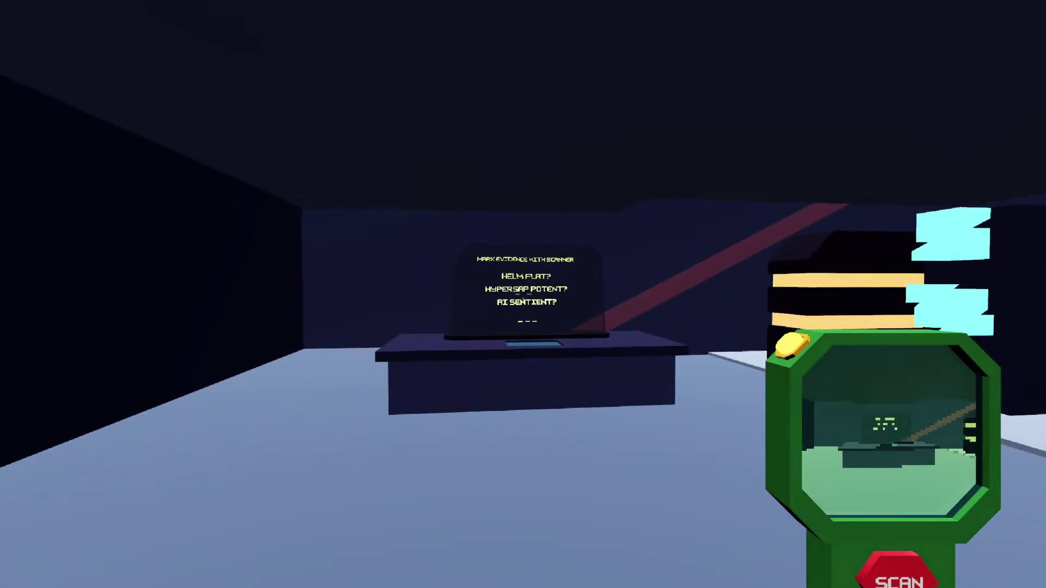
Walk around the rug room's desk to inspect the ship location sign and wall terminal
key("w")
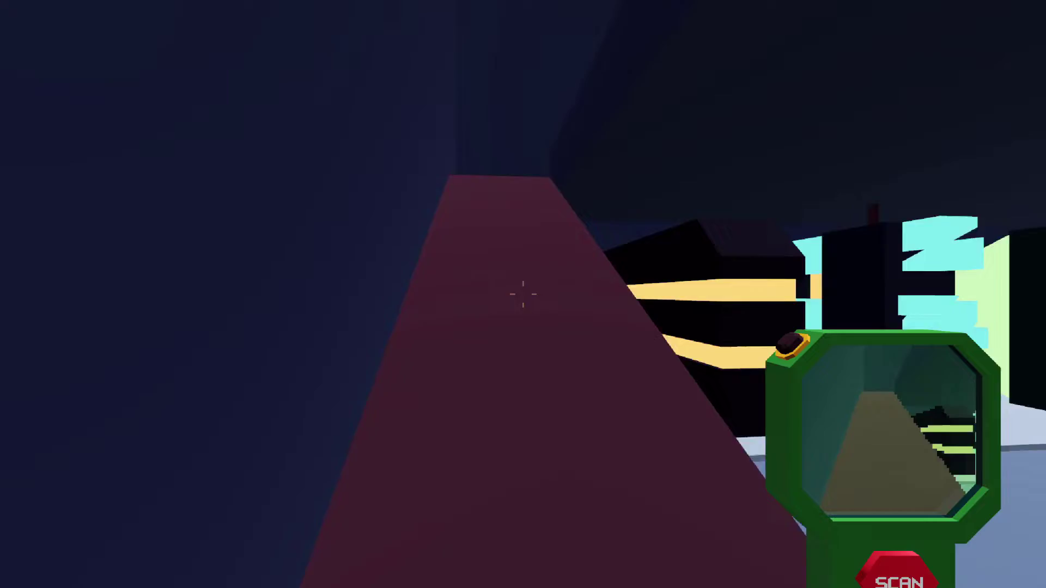
key("w")
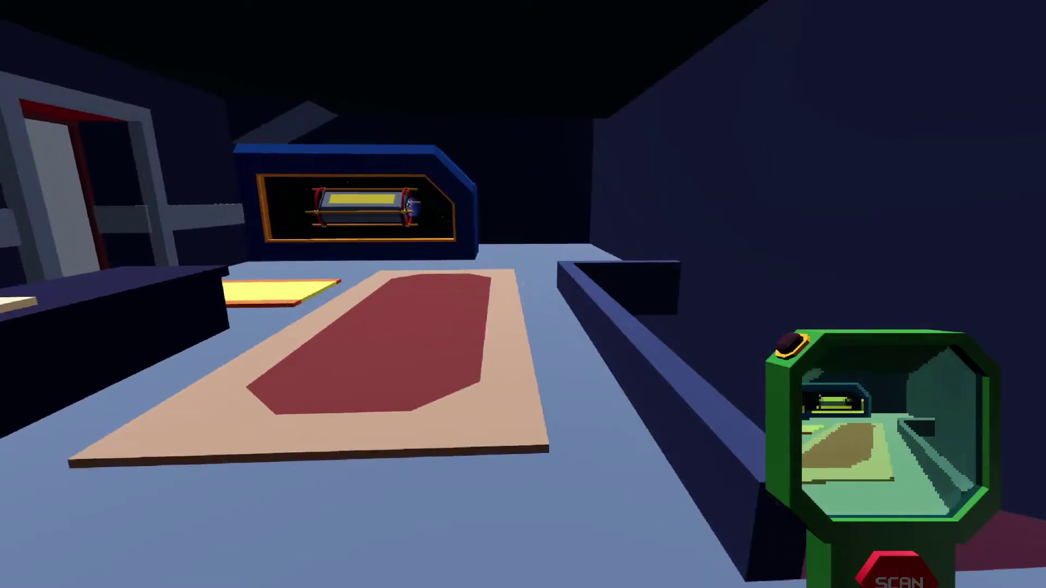
key("w")
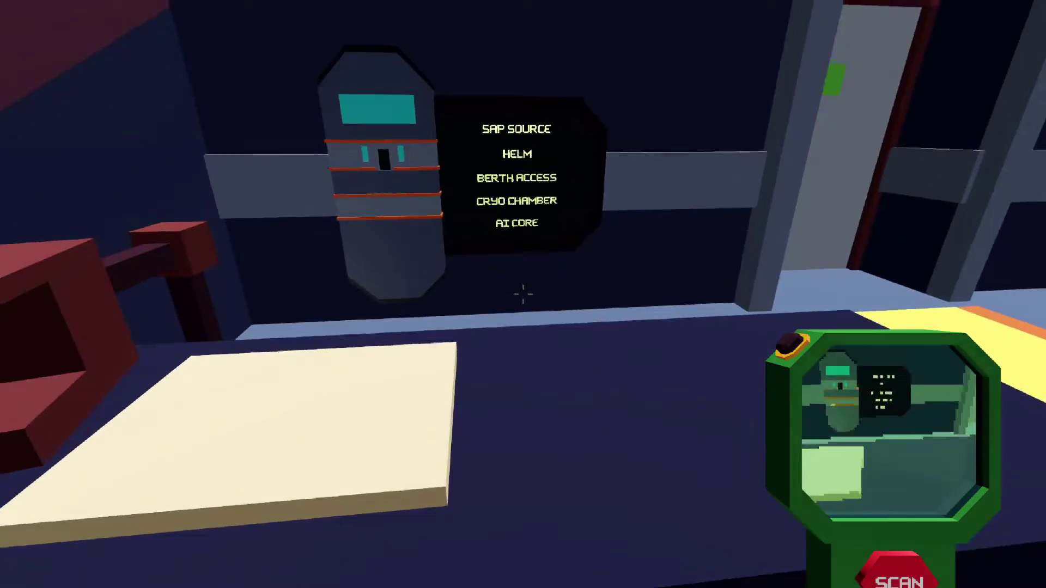
key("a")
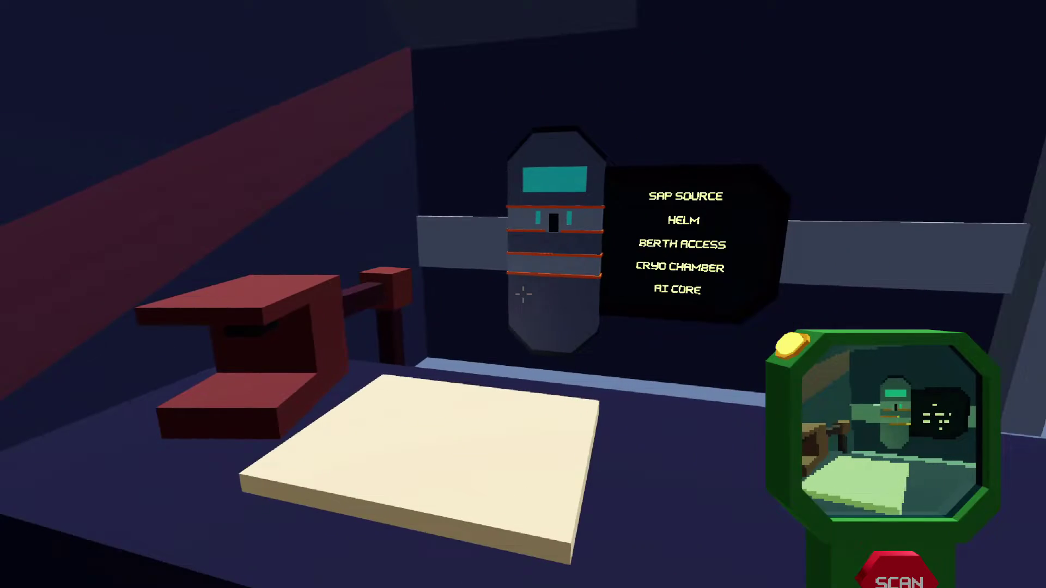
key("s")
key("d")
key("w")
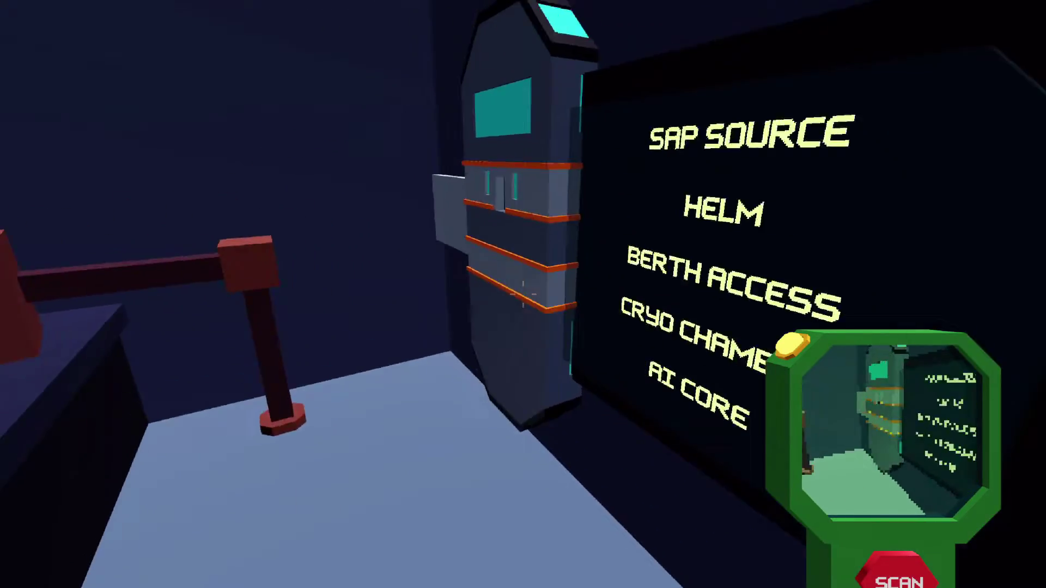
key("d")
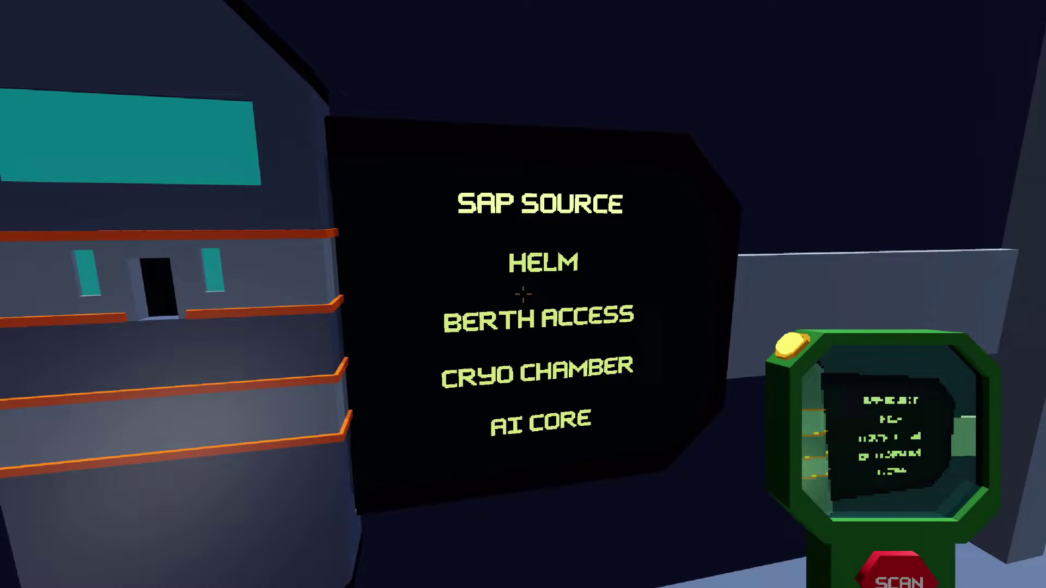
key("w")
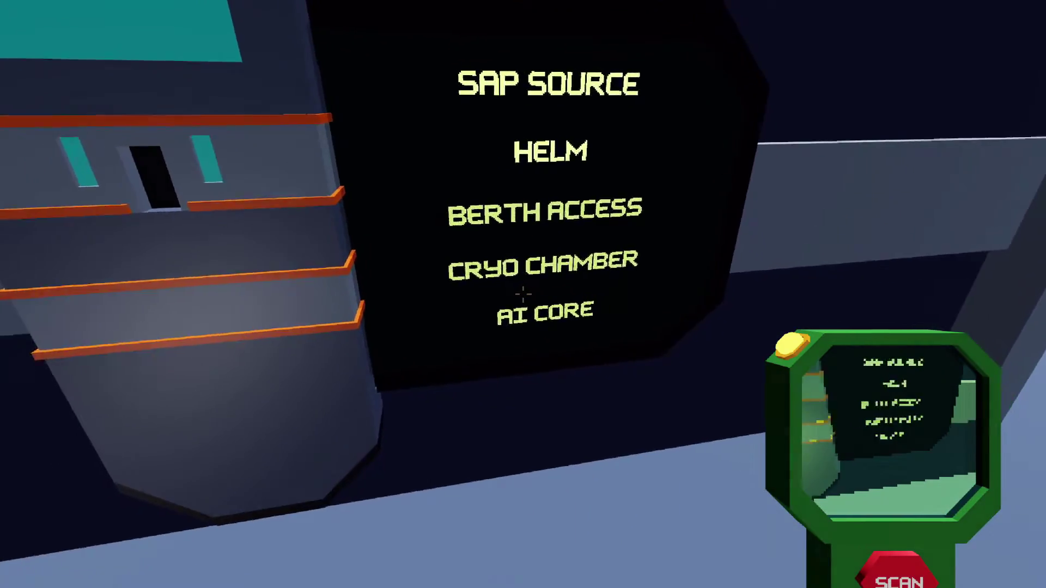
key("a")
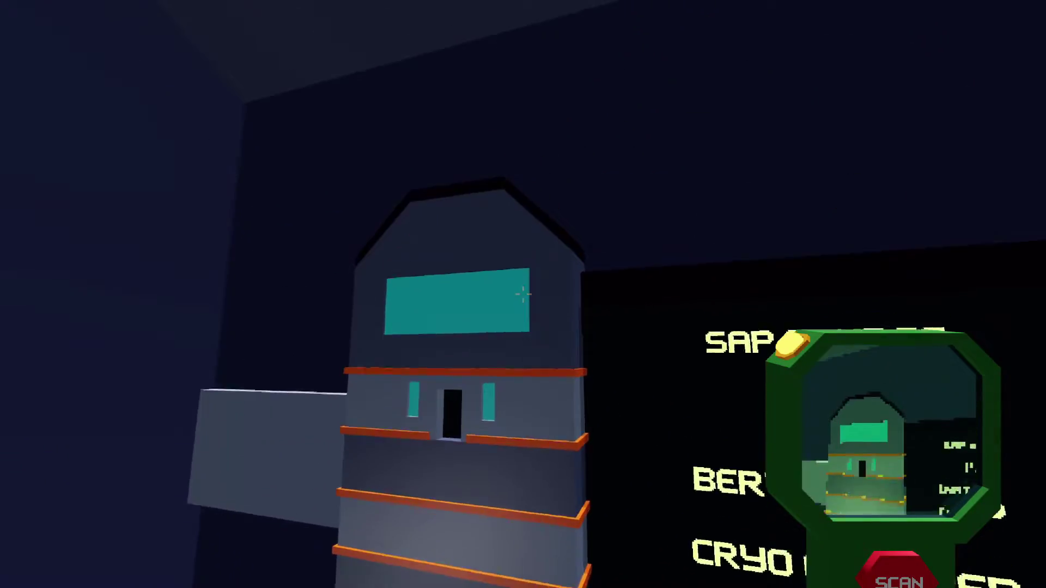
key("d")
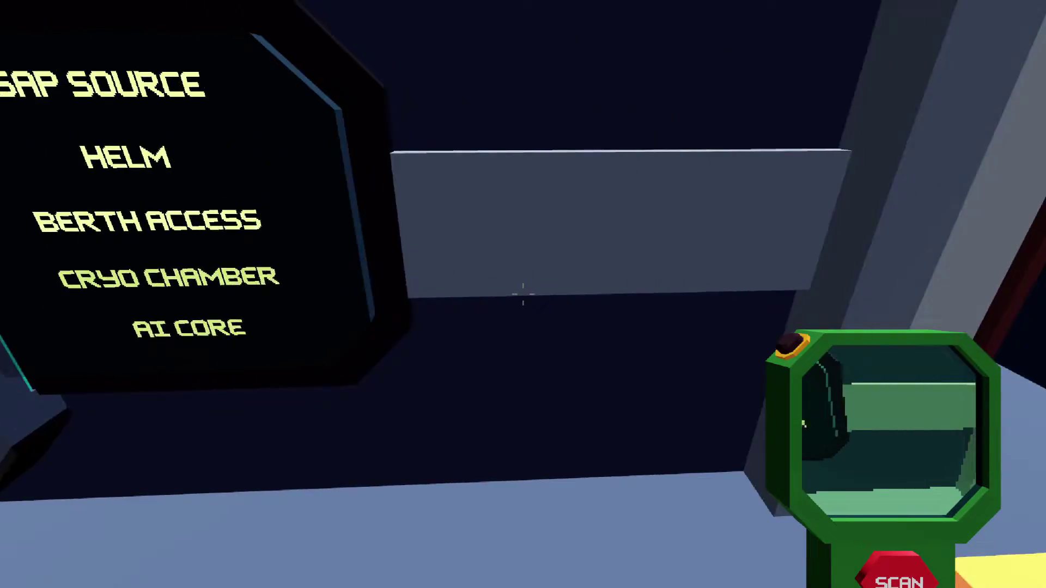
key("s")
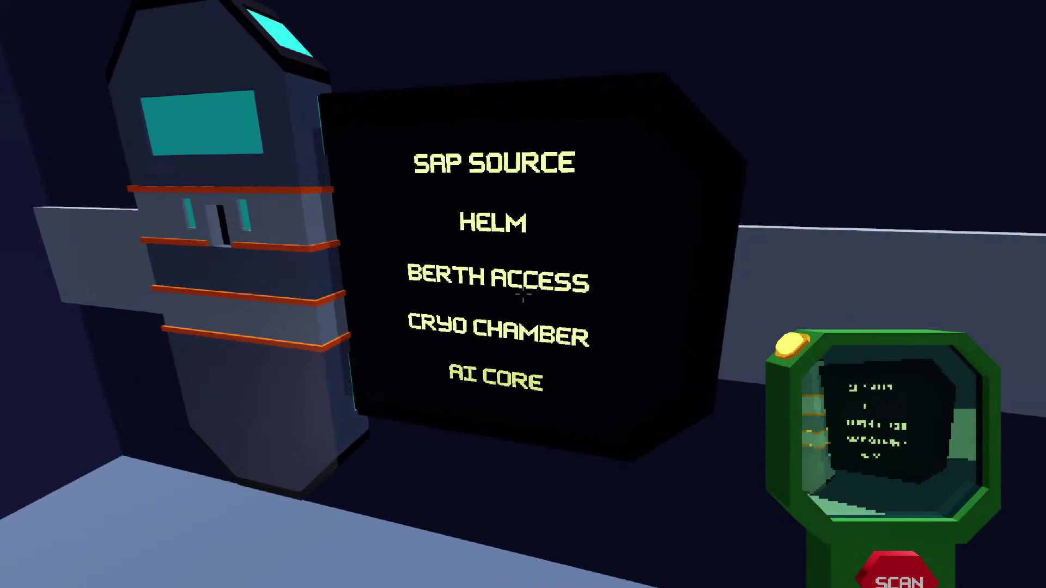
Scan the capsule in the Ship View window, naming the ship Askance, and approach the doorway
key("w")
key("e")
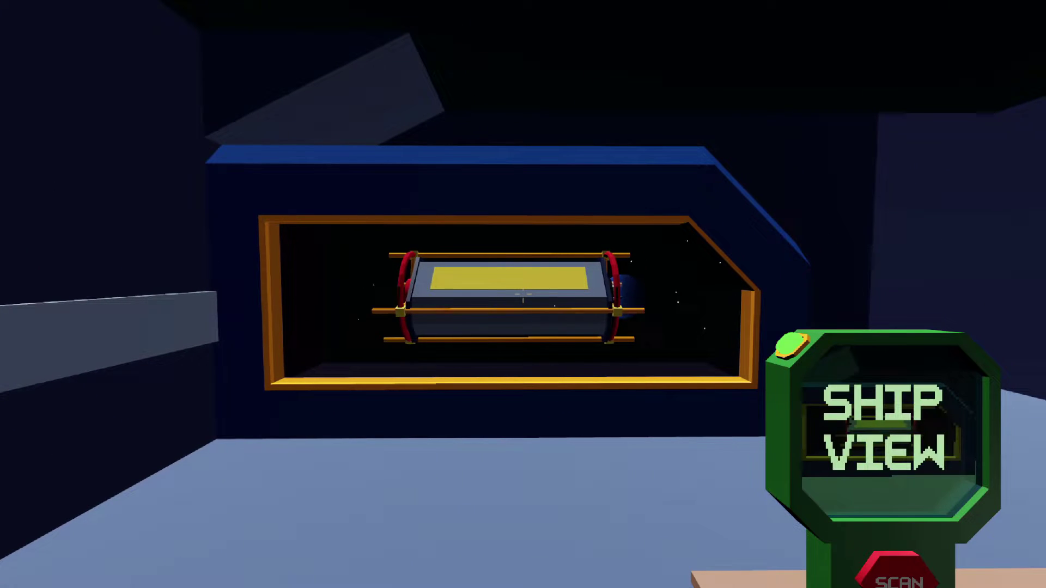
left_click(523, 298)
key("d")
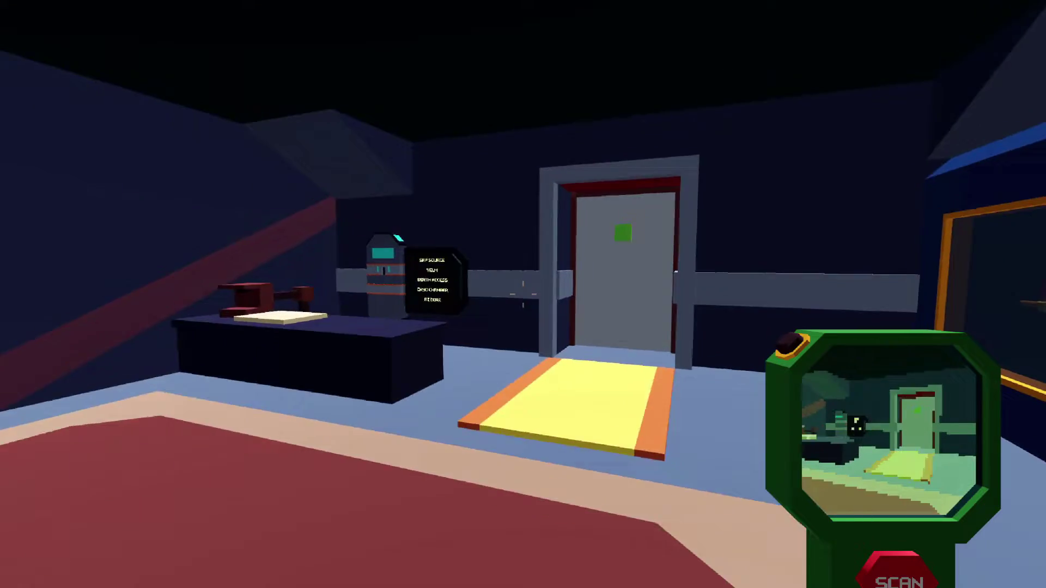
key("w")
key("w")
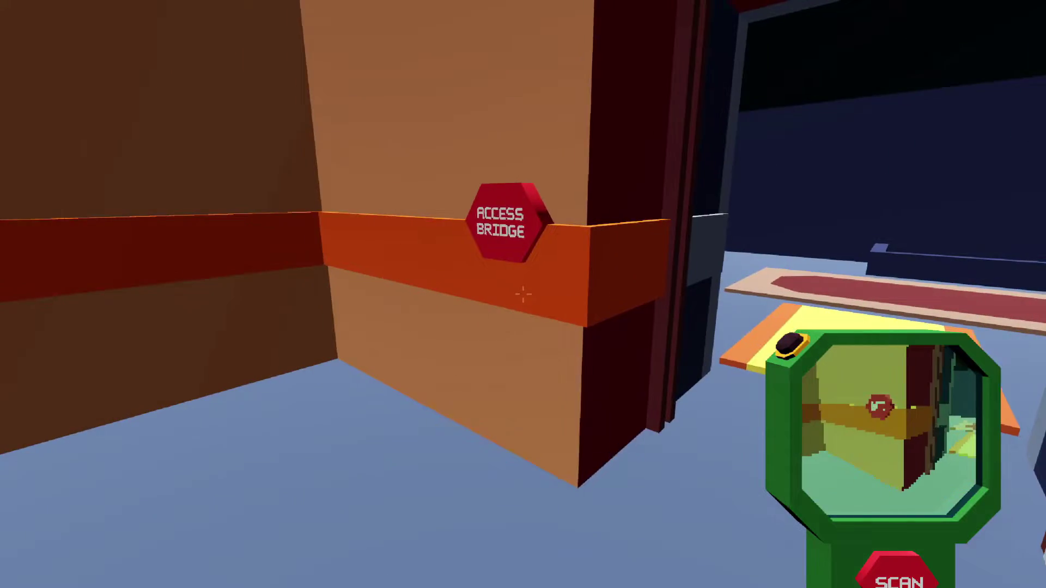
Unlock the berth door via ACCESS BERTH, open it, and enter the misty pod corridor
key("w")
key("e")
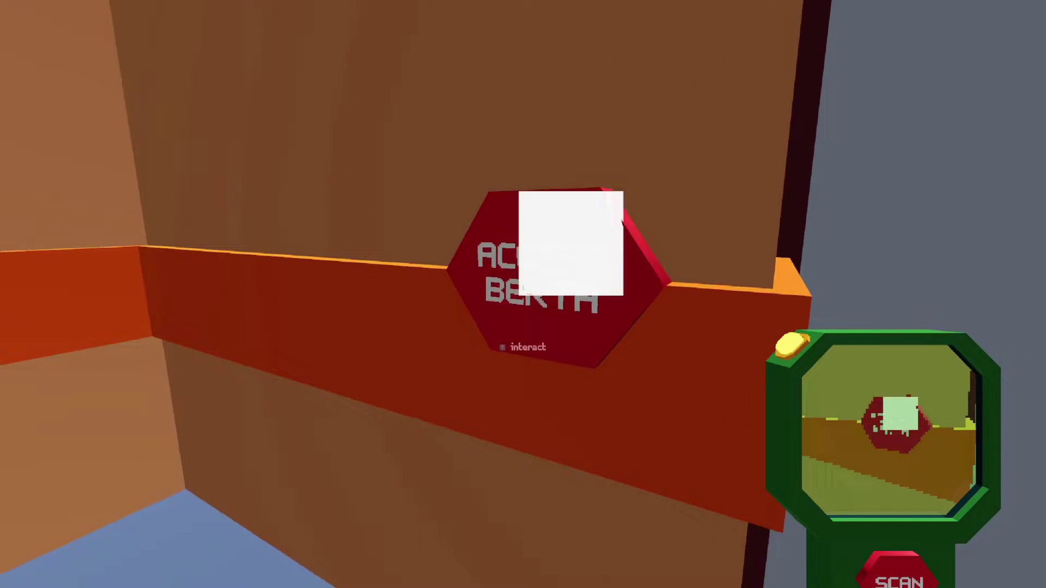
key("w")
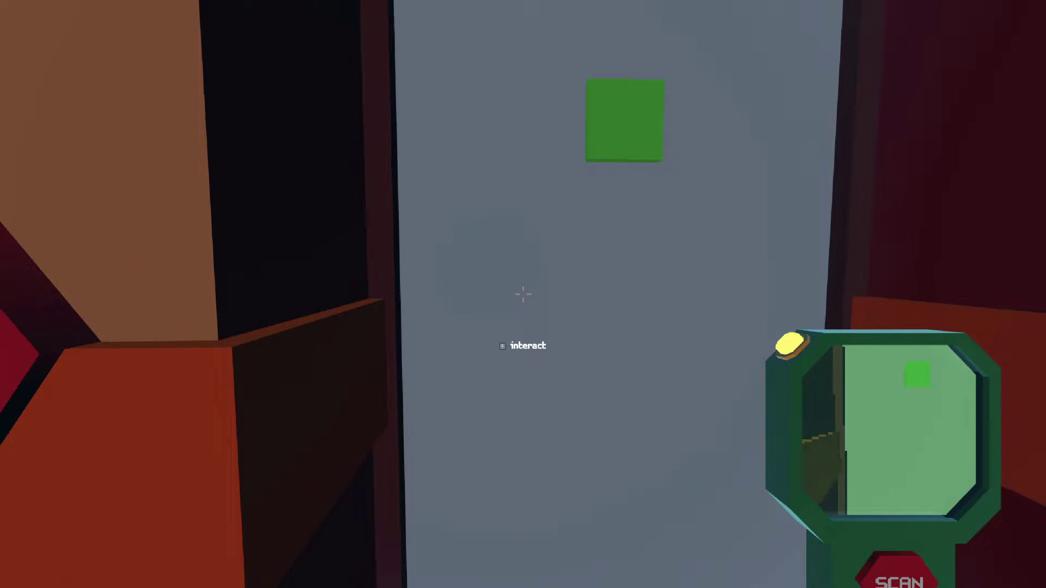
key("e")
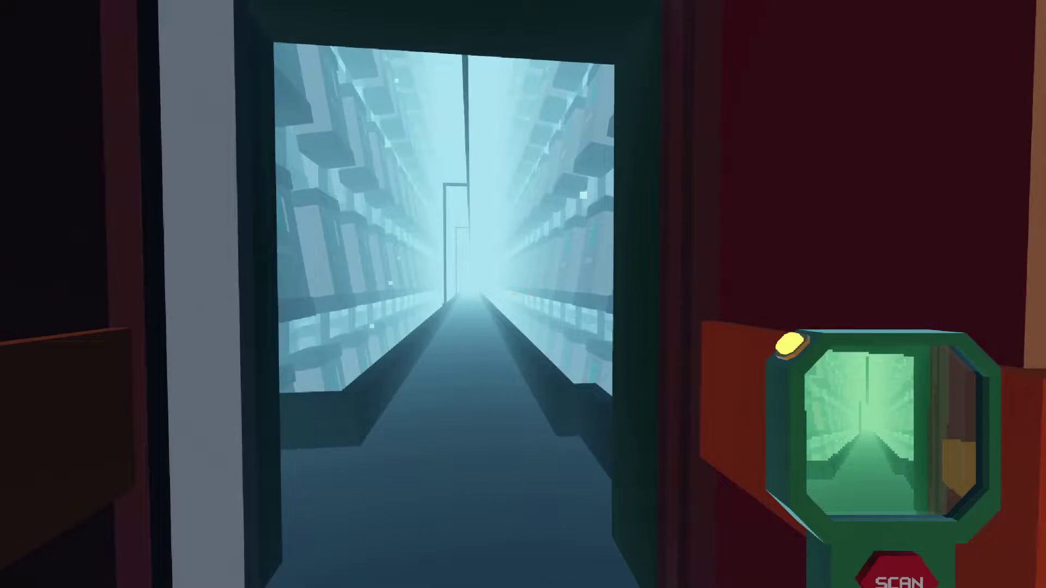
key("w")
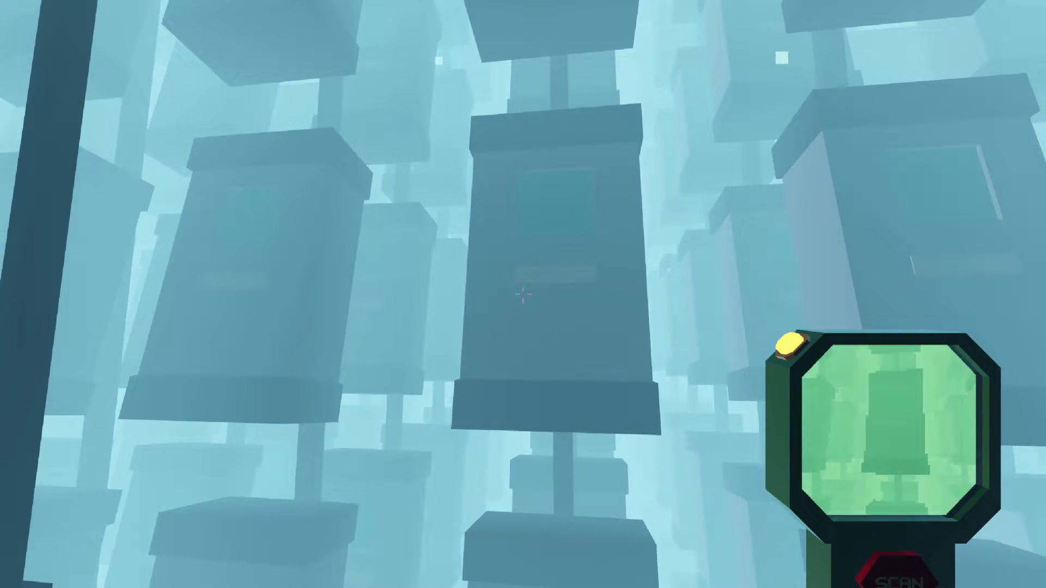
left_click(524, 295)
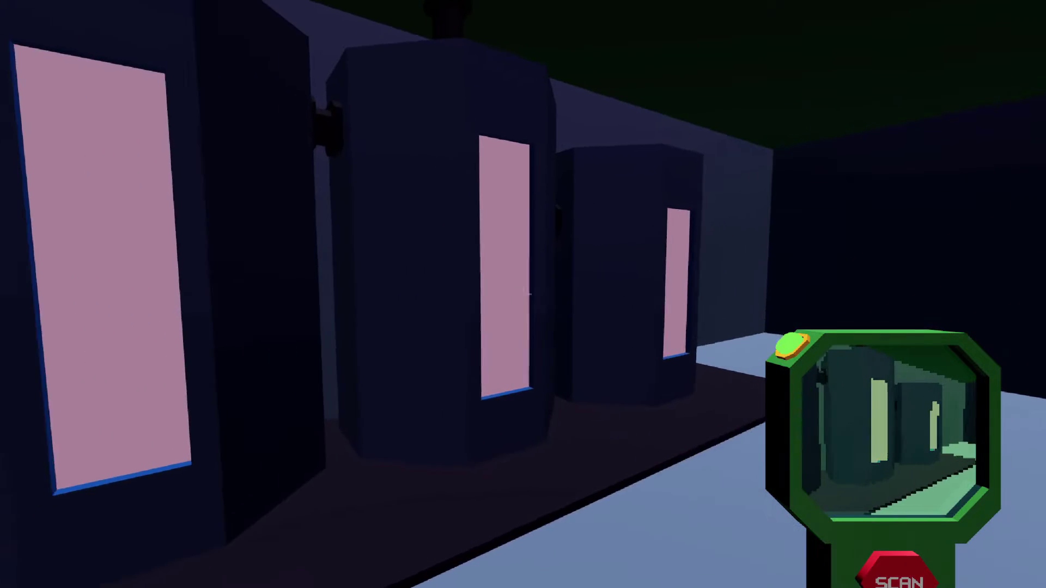
Scan a pink-lit vat, labelling it 'Hyper Sap Vat'
left_click(523, 294)
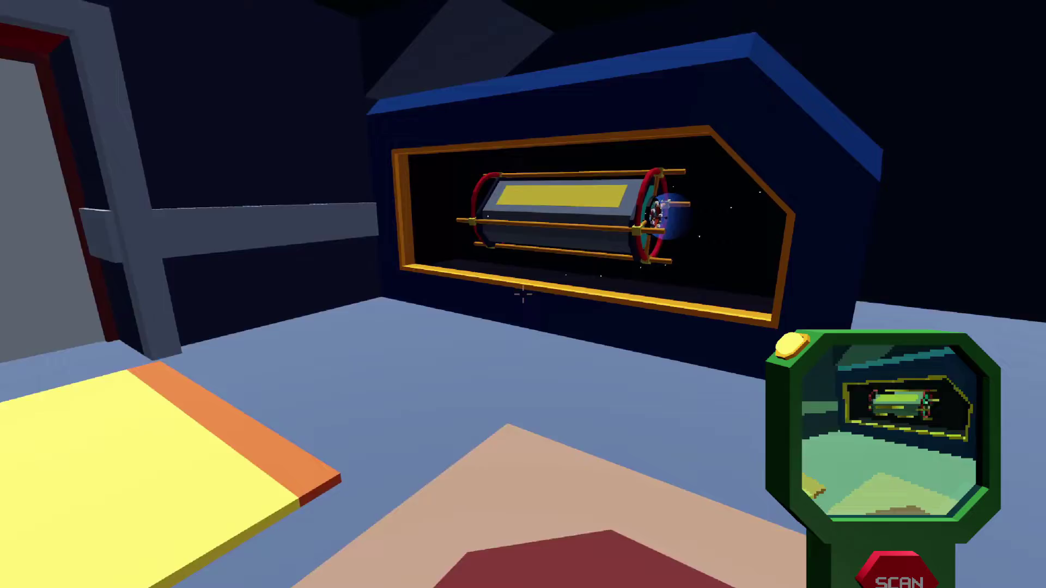
Rescan the ship-view capsule, then download the scans into the evidence console
left_click(523, 294)
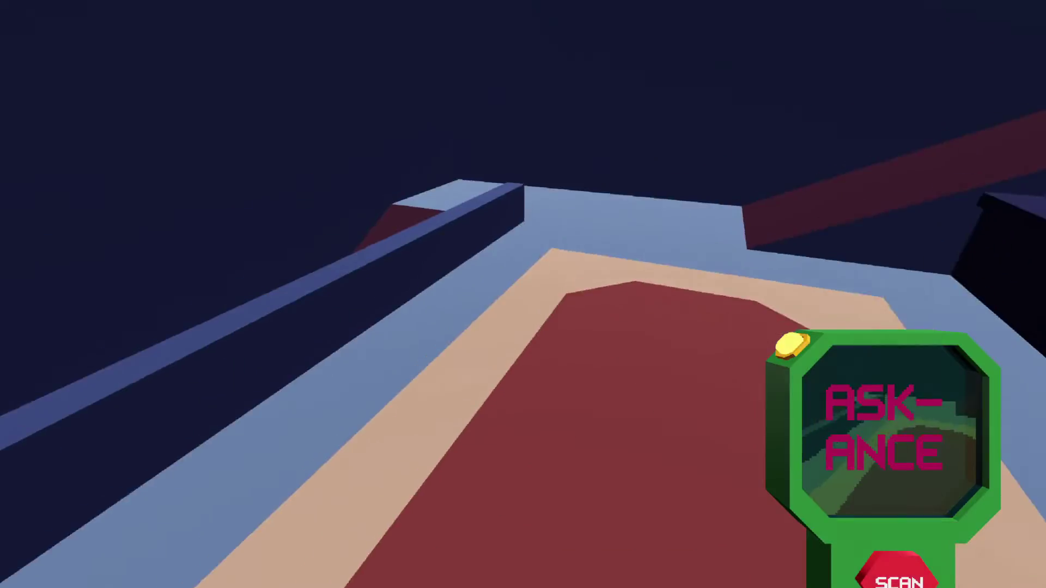
left_click(523, 294)
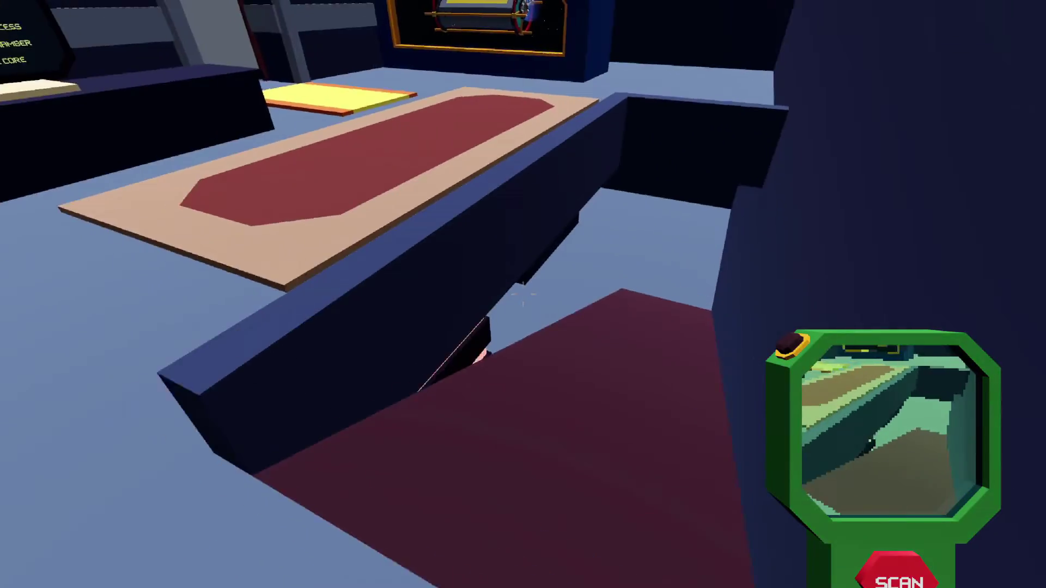
key("w")
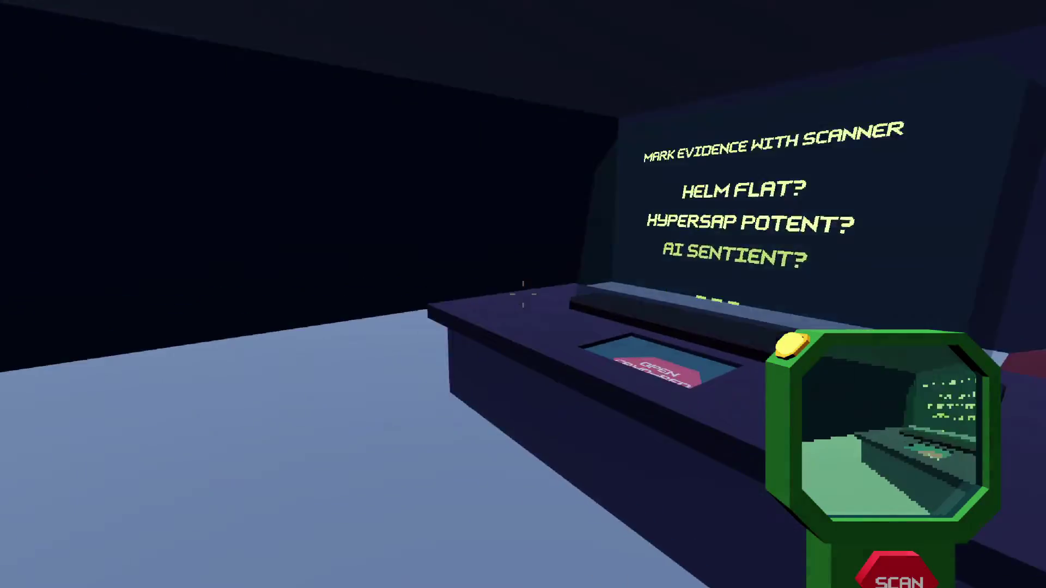
key("w")
left_click(524, 294)
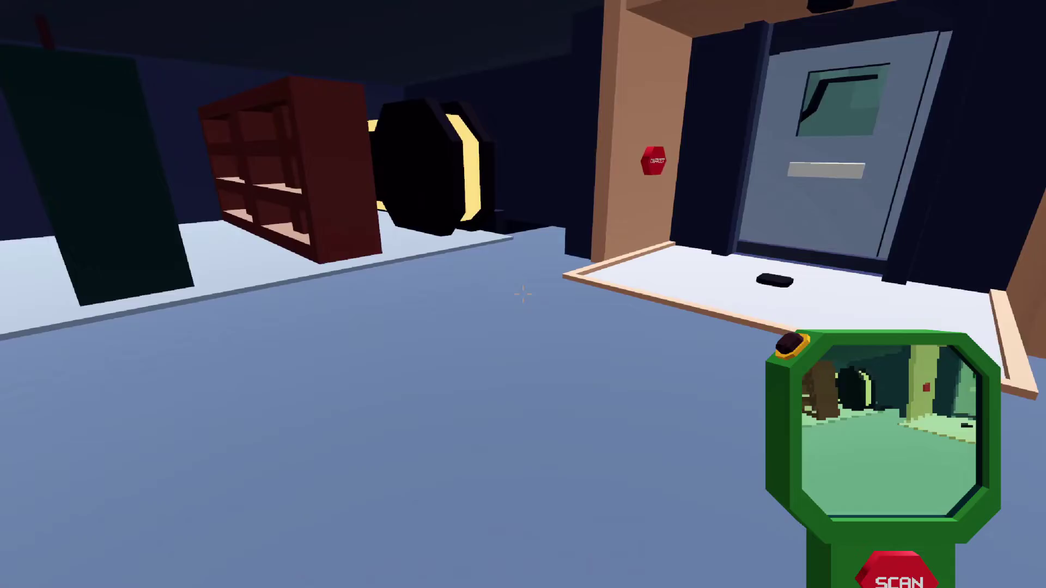
key("w")
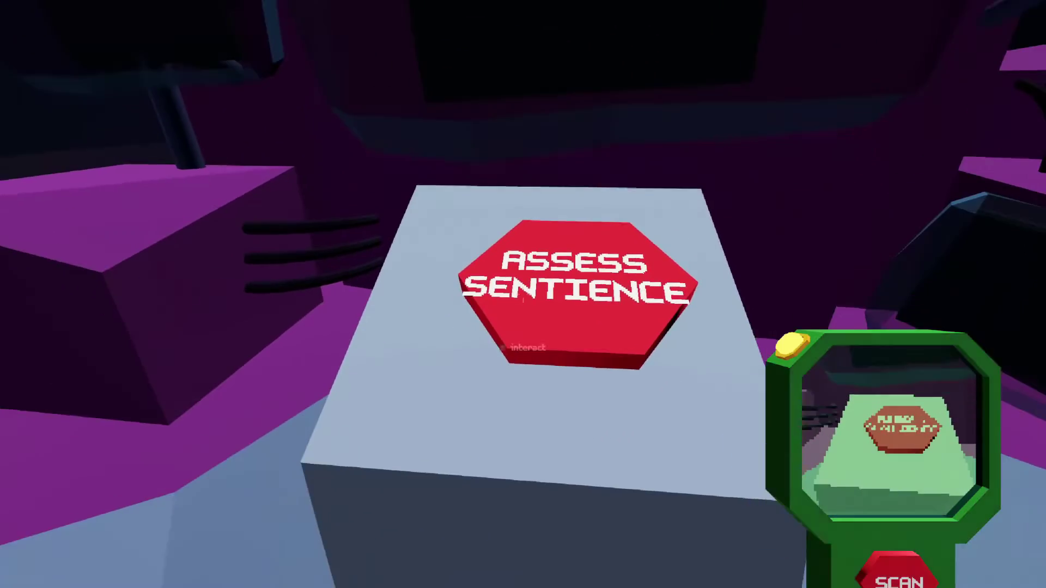
Run ASSESS SENTIENCE, which judges the AI not sentient
left_click(524, 295)
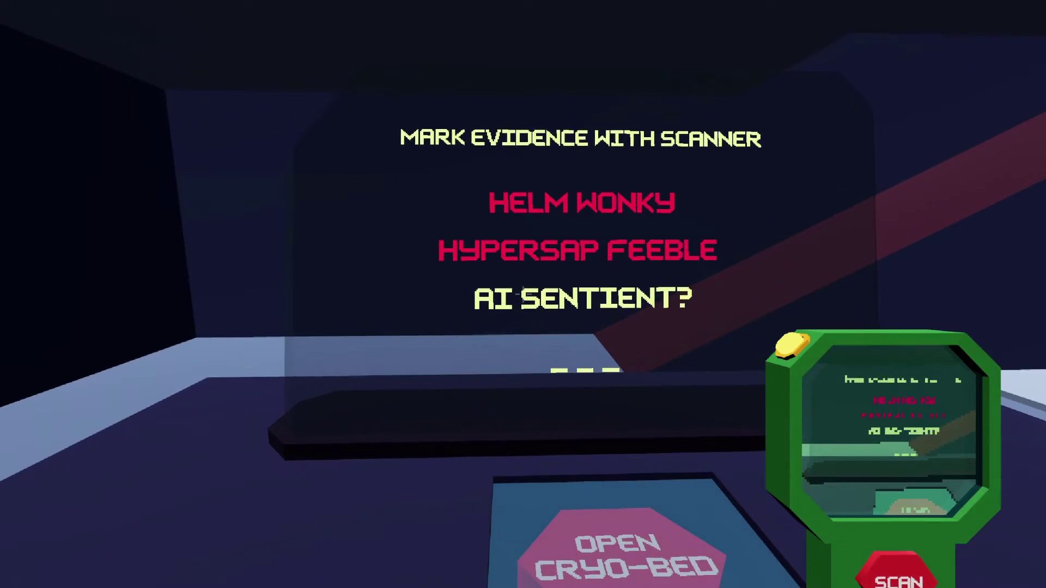
Download the scanner's result so the console reads 'AI NOT SENTIENT'
left_click(523, 294)
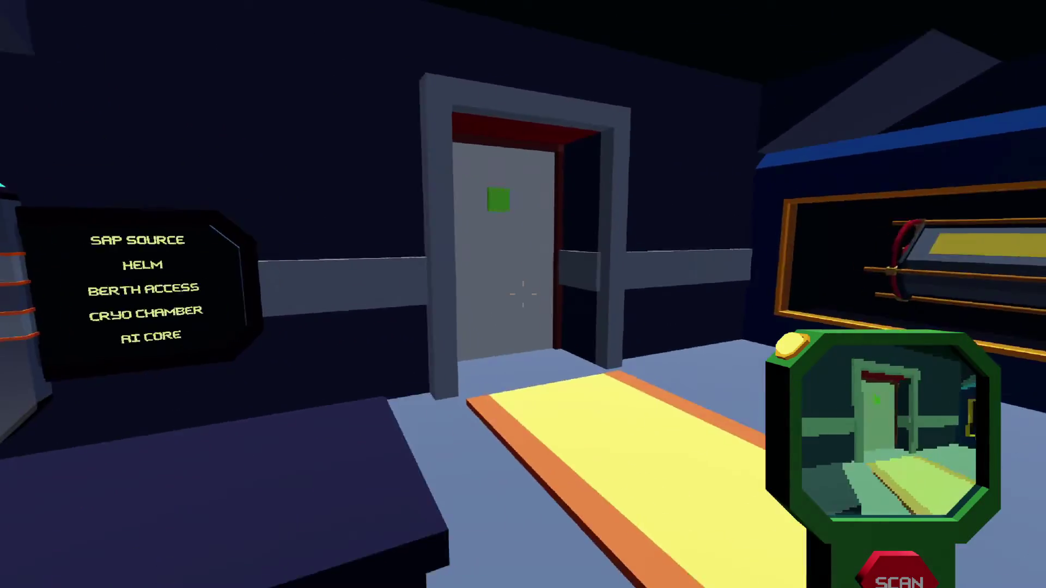
key("w")
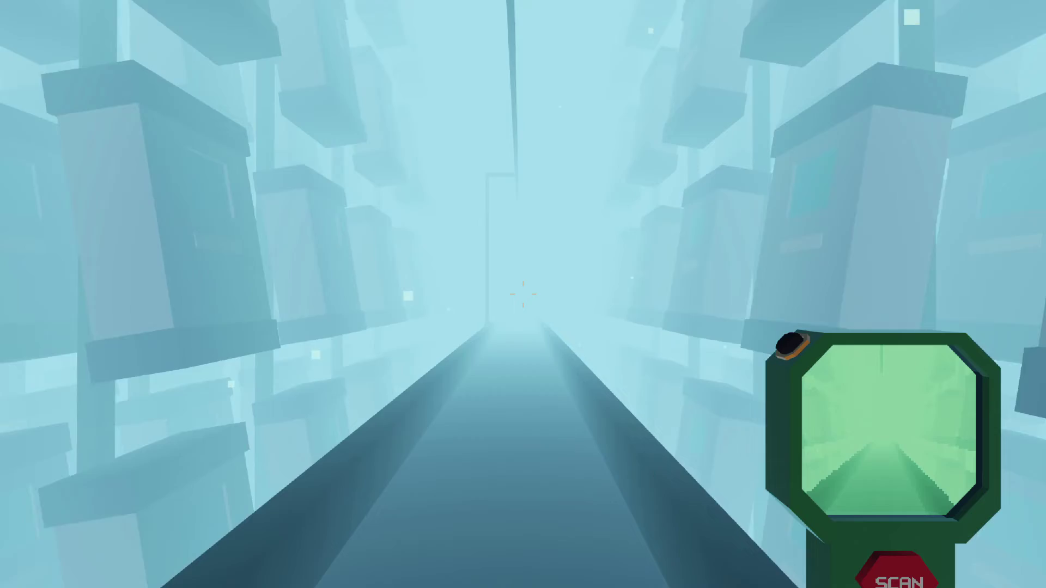
Walk through the doorway and down the misty sleeper-pod corridor to the green-sofa lounge
key("w")
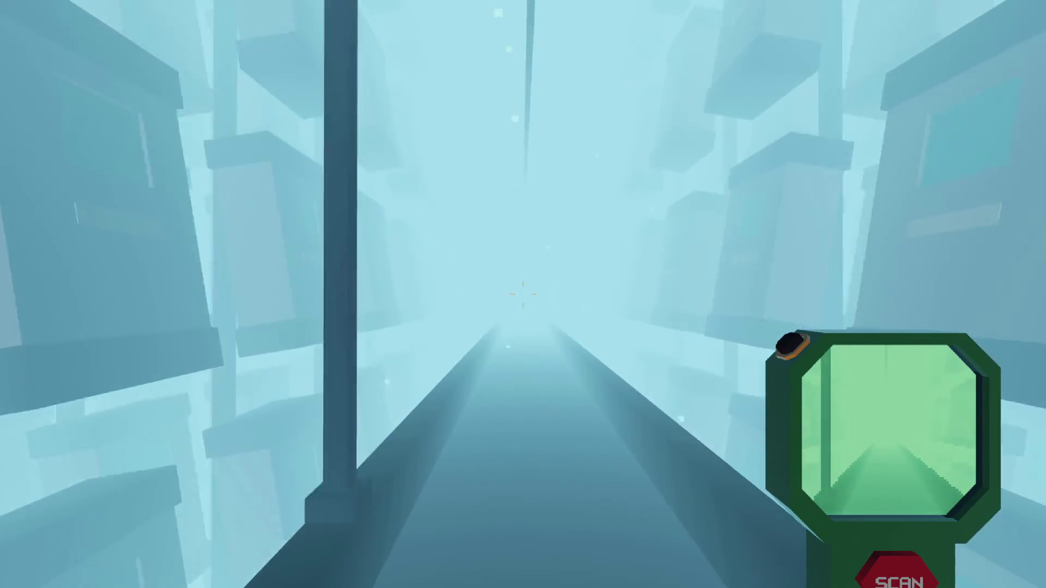
key("w")
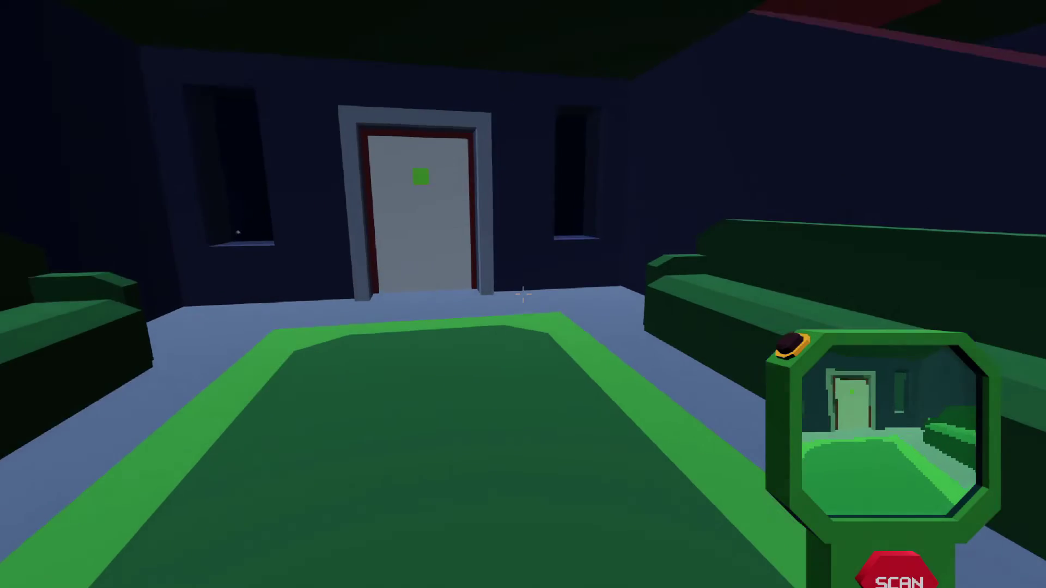
Walk past the three pink-lit cabinets and green rug to the lounge door by the starry window
key("w")
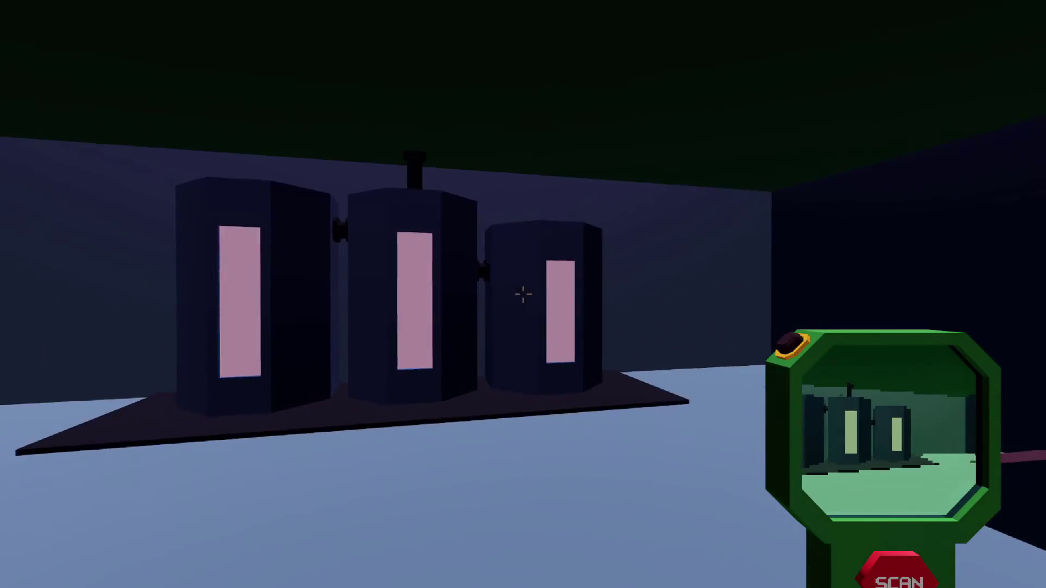
key("w")
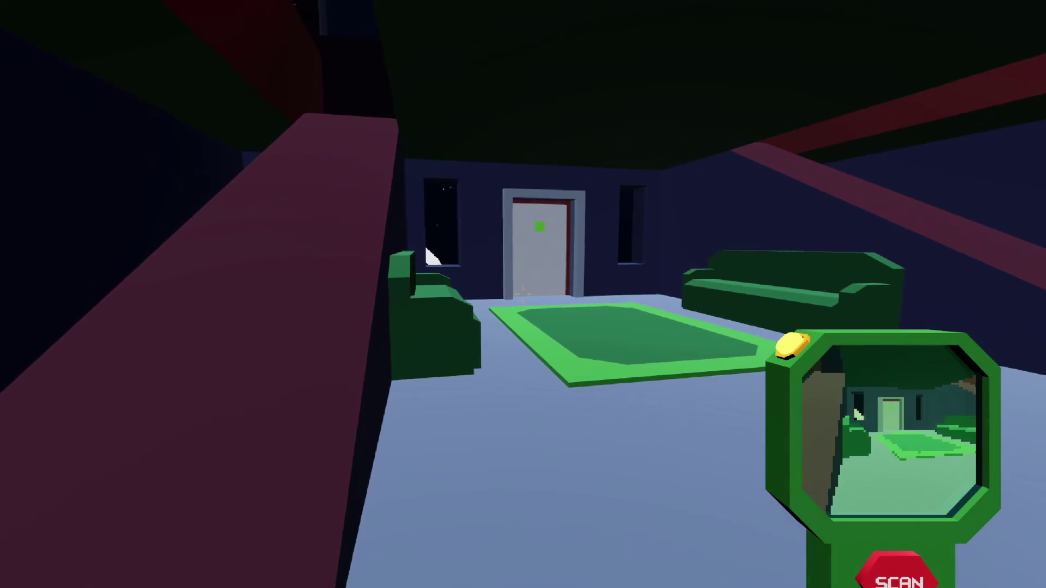
key("w")
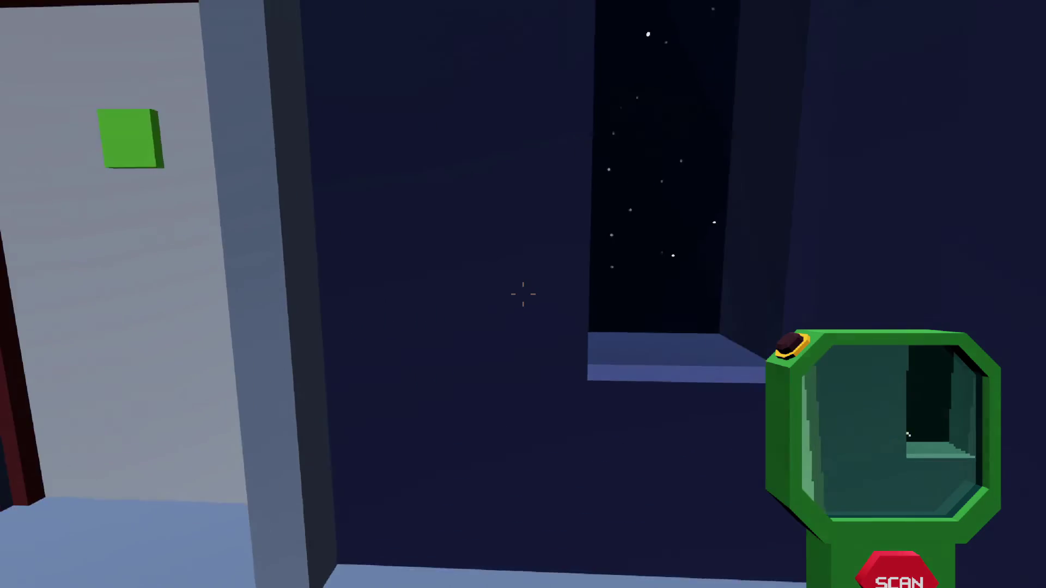